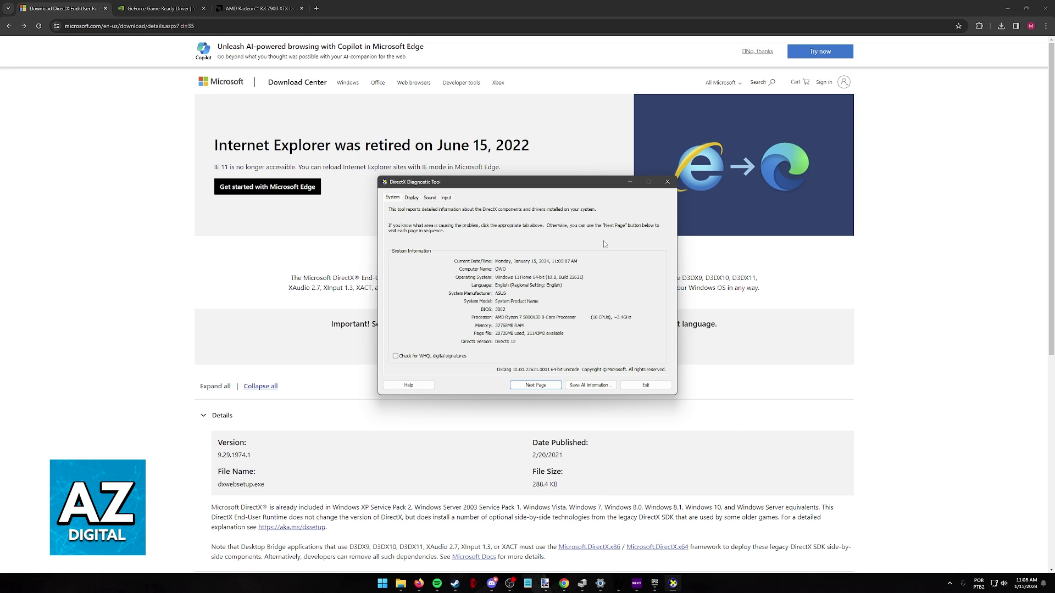
Step: Bring up the Run box with 'dxdiag' in its Open field, placed beside the DxDiag window
key("super+r")
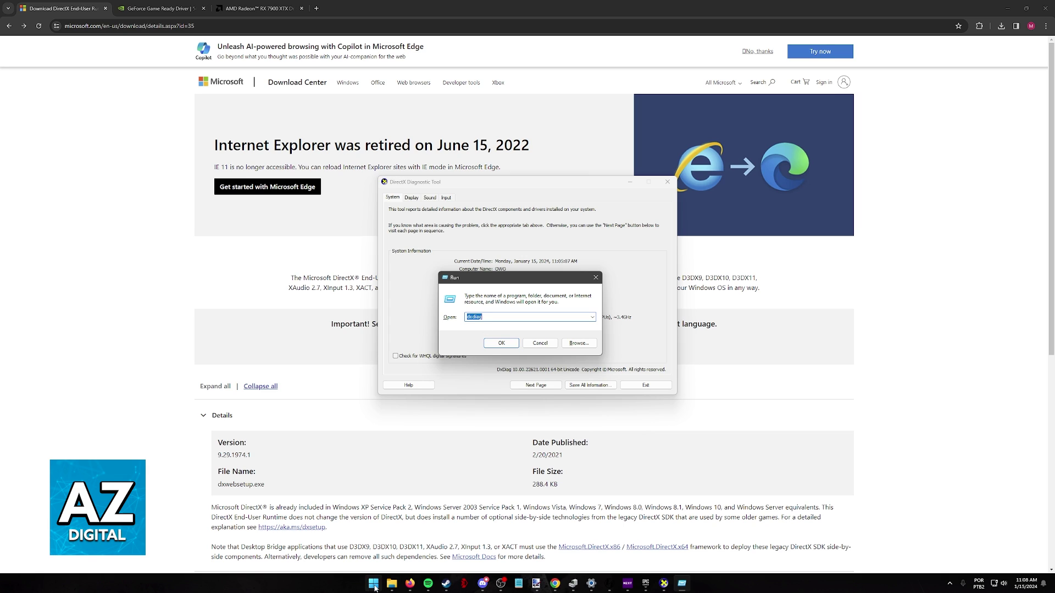
left_click(494, 316)
left_click_drag(468, 317, 486, 317)
left_click(486, 317)
left_click_drag(498, 282, 749, 226)
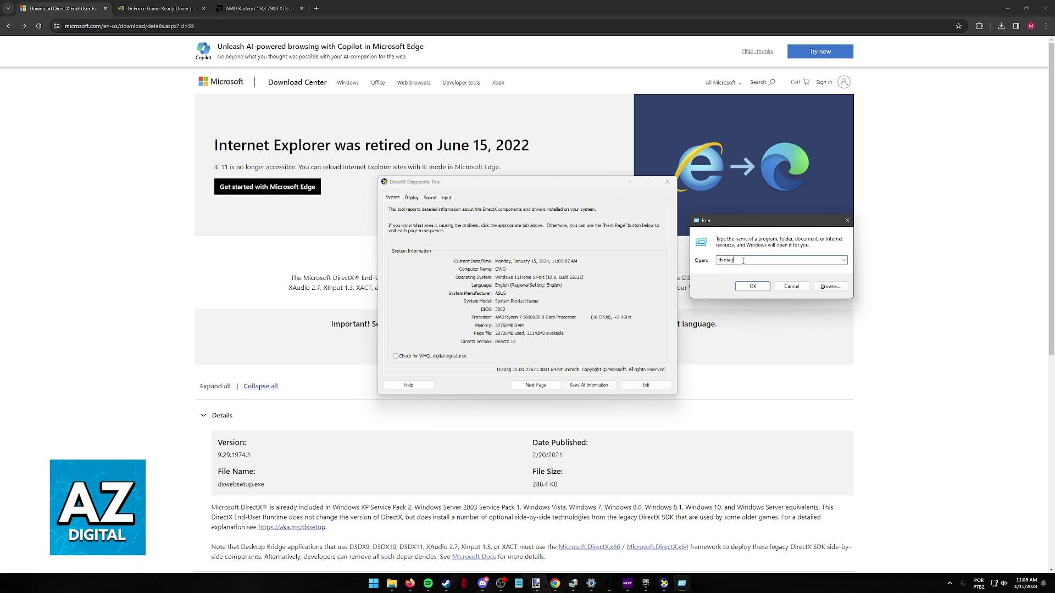
left_click_drag(739, 260, 717, 266)
left_click(737, 260)
Step: Close Run and show DxDiag's Display page: AMD Radeon RX 7900 XTX, DirectX 12 Ultimate enabled
left_click(847, 220)
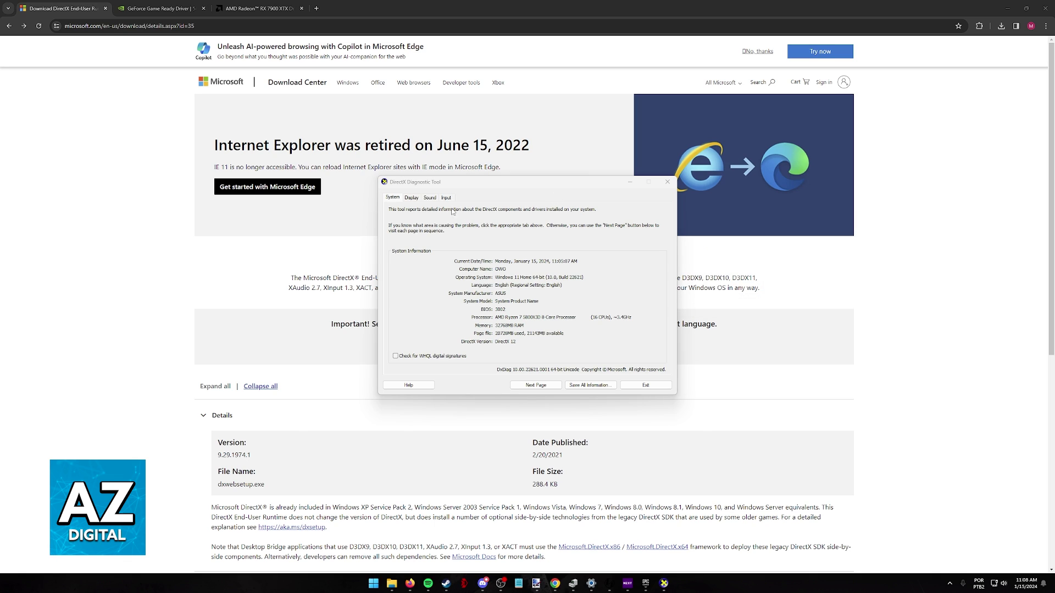
left_click(407, 184)
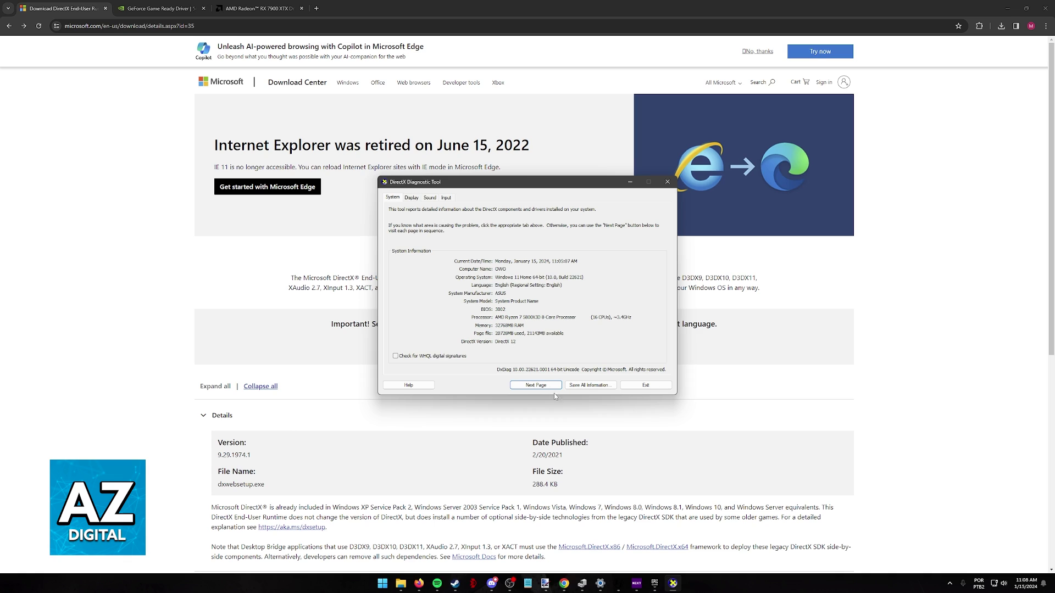
left_click(411, 198)
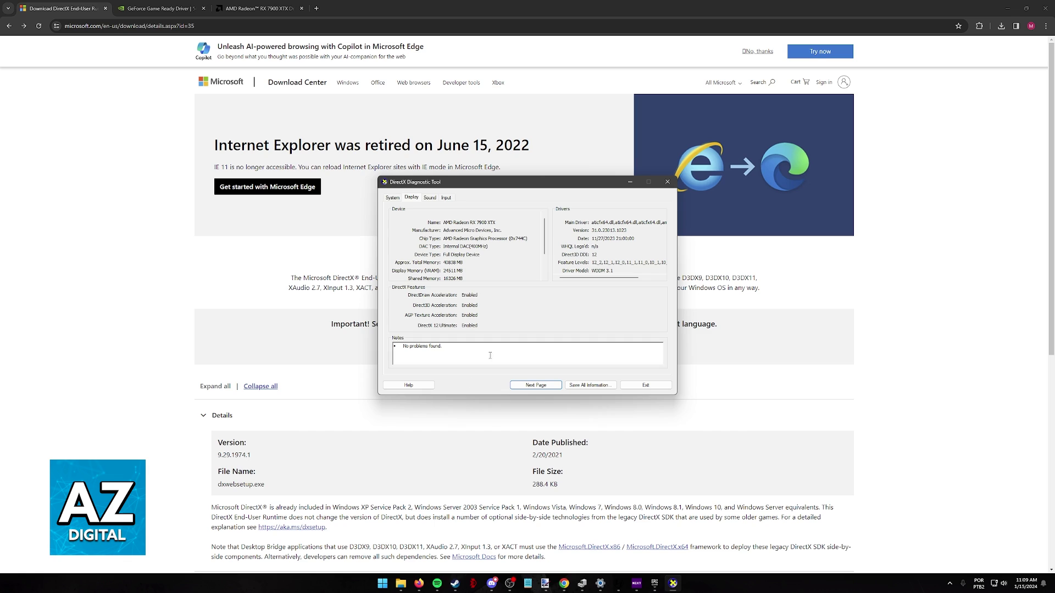
Step: Bring the DirectX End-User Runtime page forward and check dxwebsetup.exe in recent downloads
left_click(263, 292)
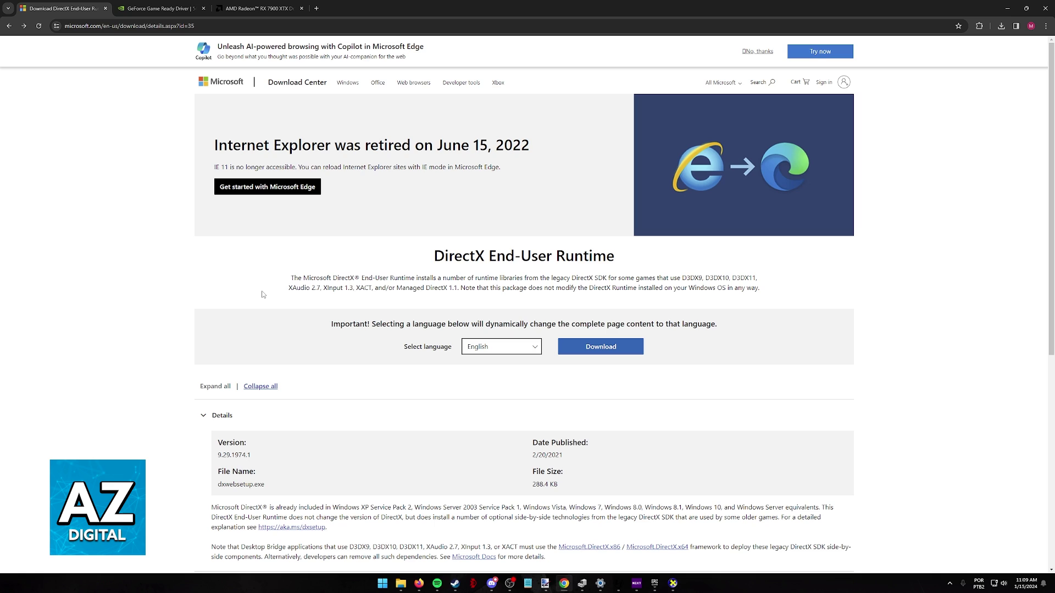
left_click_drag(434, 256, 488, 256)
left_click(476, 256)
left_click_drag(218, 484, 273, 485)
left_click(341, 478)
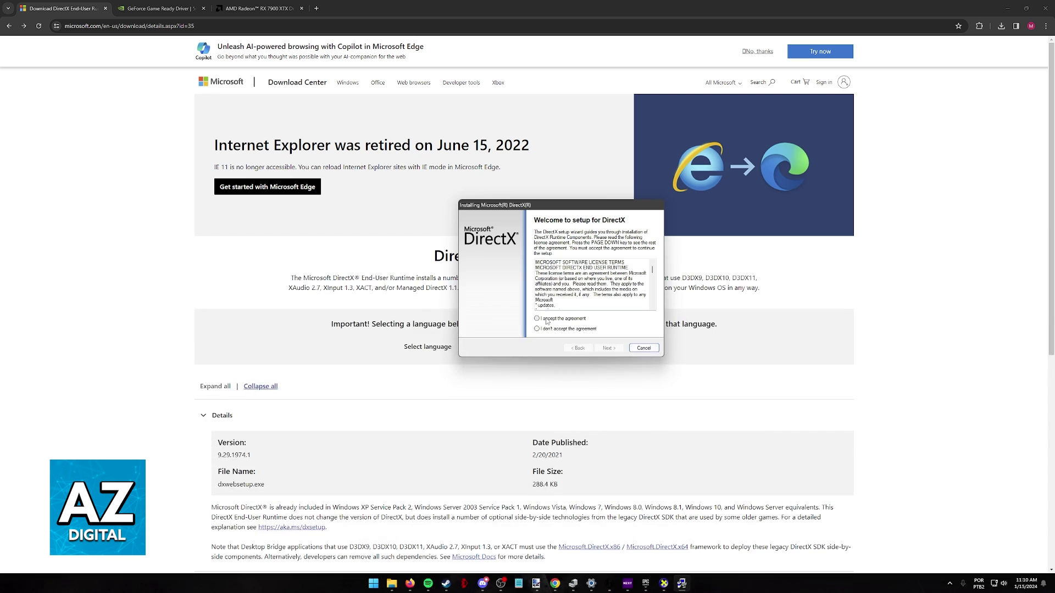
Step: Accept the DirectX licence terms, untick the Bing Bar offer, and cancel the installer
left_click(559, 322)
left_click(608, 350)
left_click(548, 291)
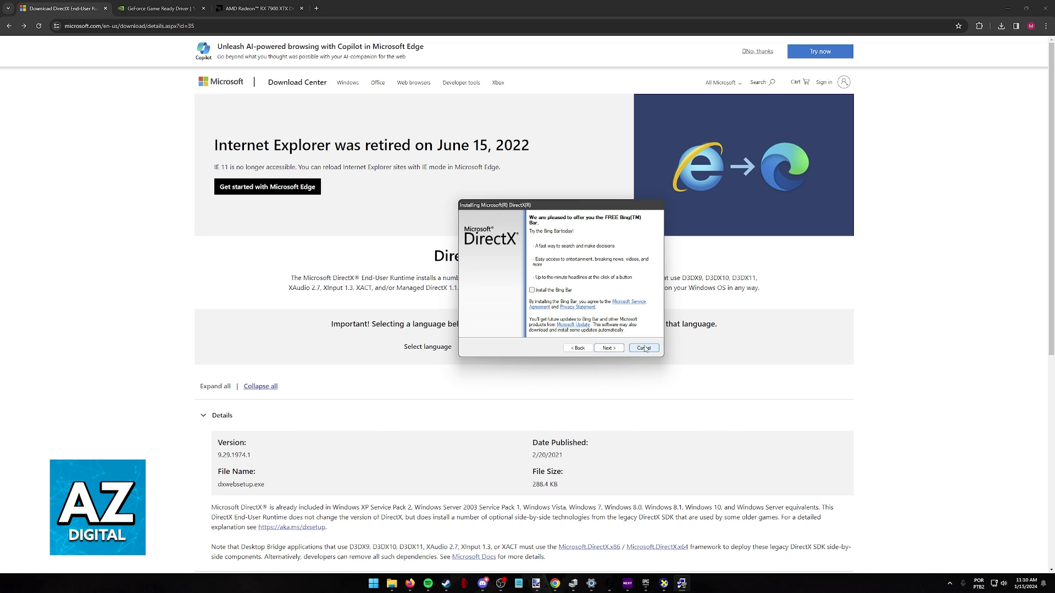
left_click(644, 348)
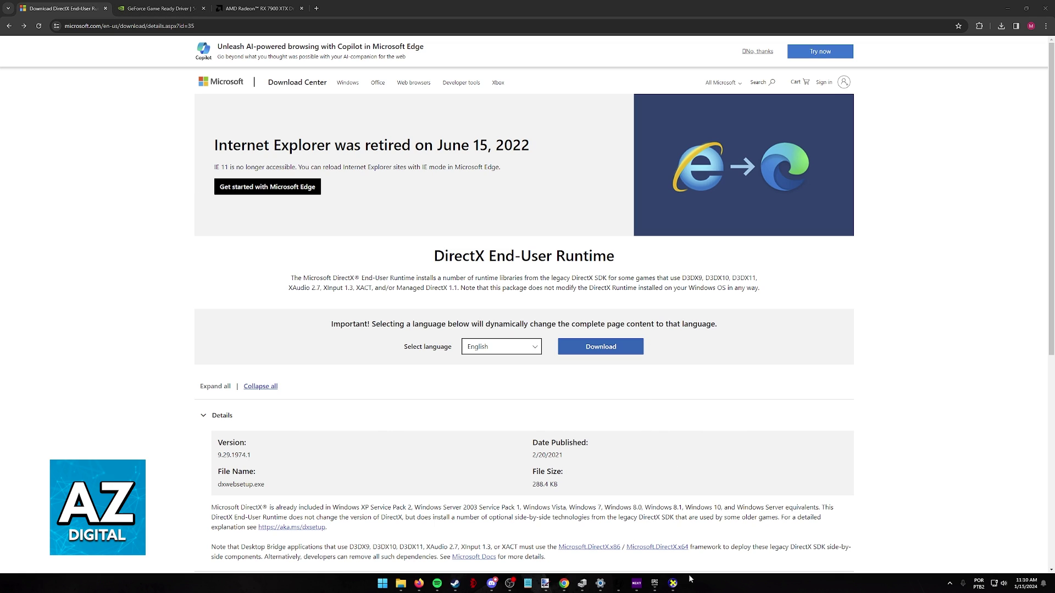
Step: Restore DxDiag on its Display page showing the AMD Radeon RX 7900 XTX with no problems
left_click(673, 584)
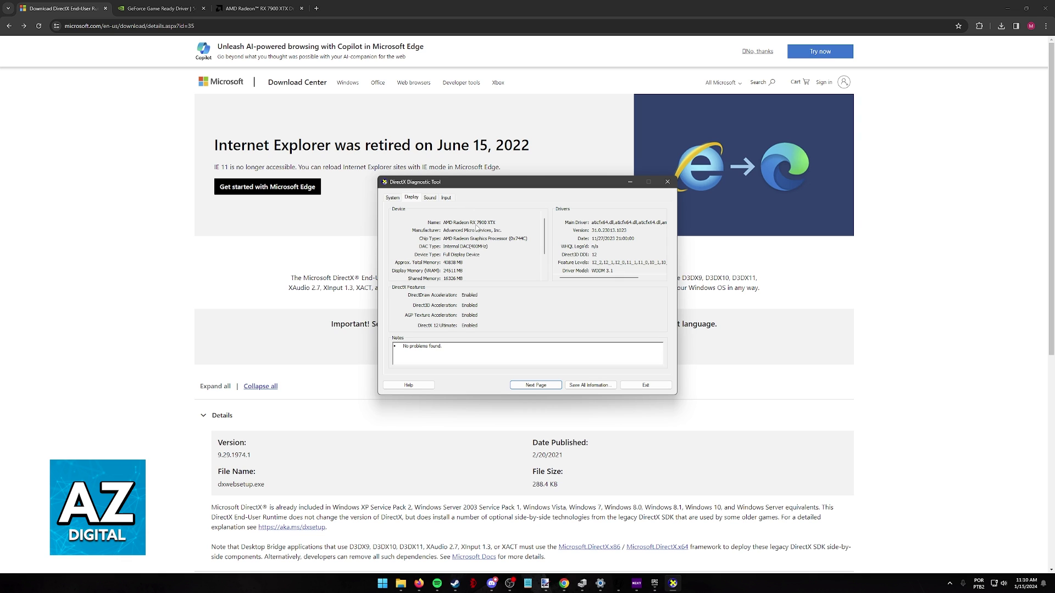
Step: View AMD's RX 7900 XTX Drivers and Software list, then return to NVIDIA's driver search form
left_click(254, 9)
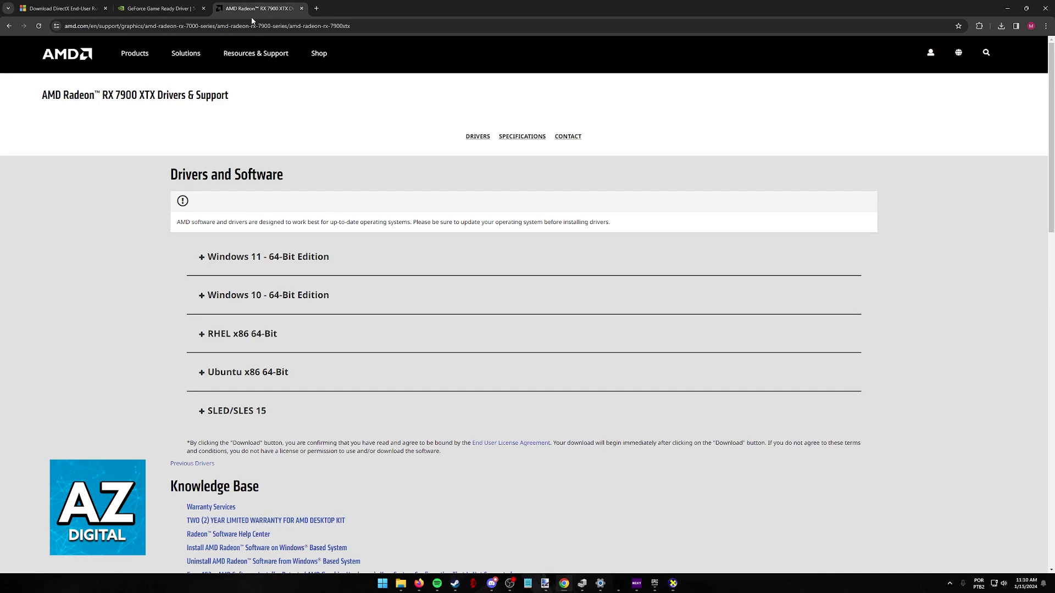
left_click(477, 137)
scroll(237, 134, "up", 1)
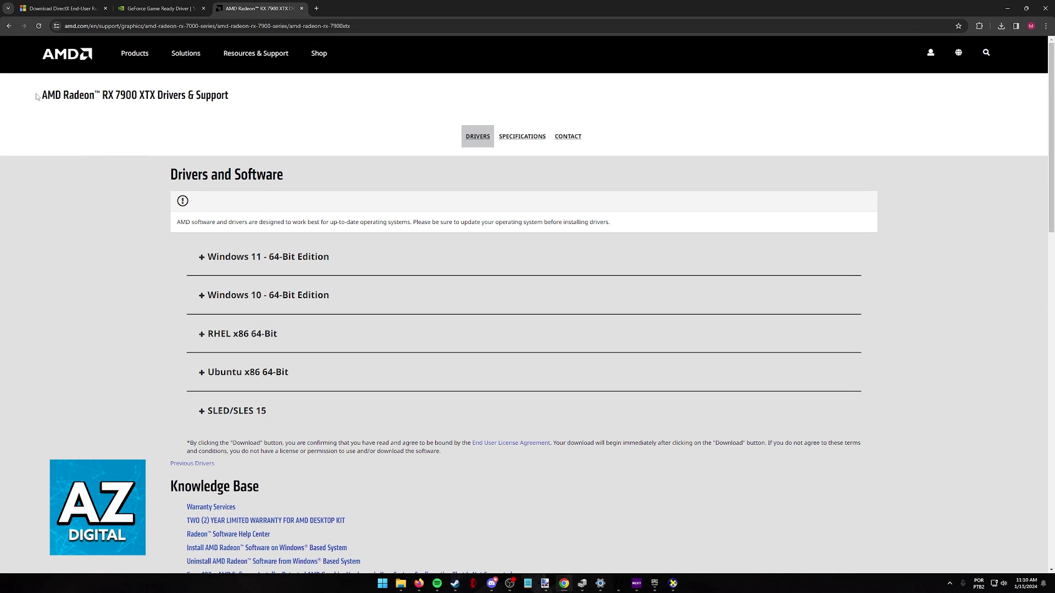
left_click_drag(42, 95, 158, 95)
left_click(203, 153)
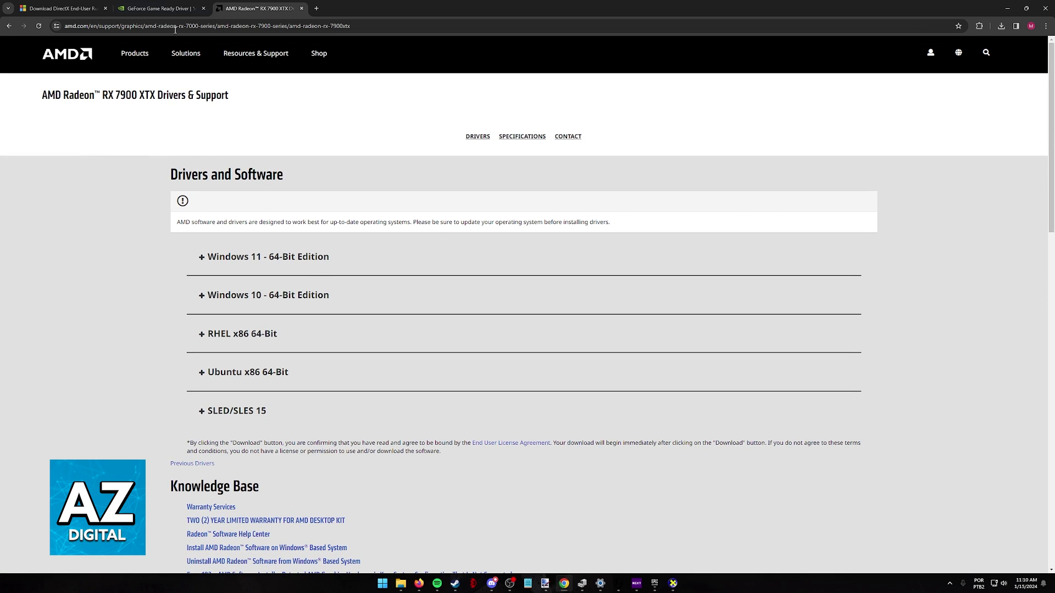
left_click(165, 9)
key("alt+Left")
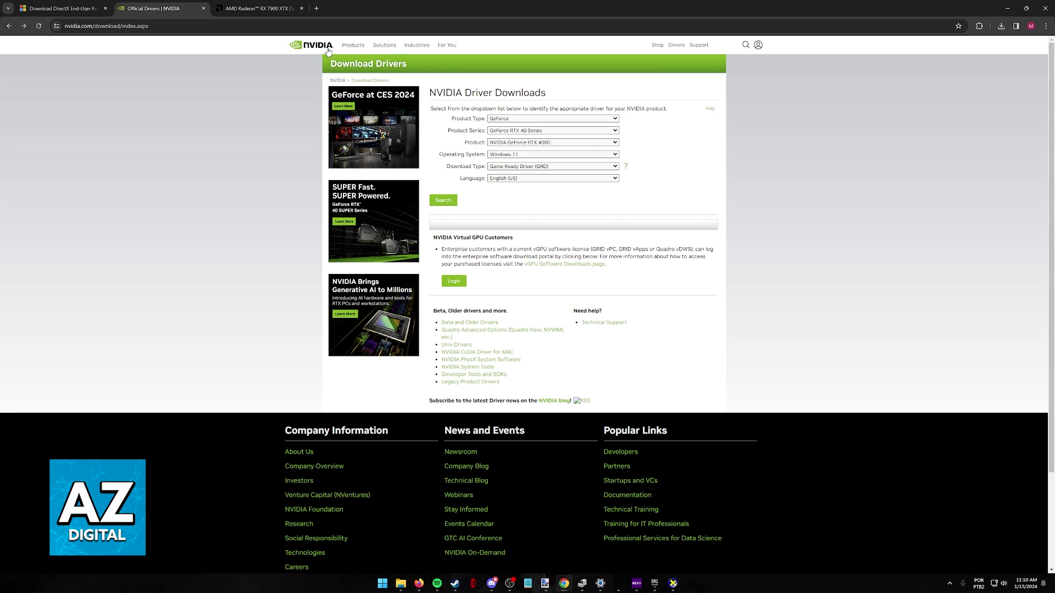
Step: Search NVIDIA drivers for GeForce RTX 40 Series, RTX 4080, finding Game Ready Driver 546.33
left_click(499, 132)
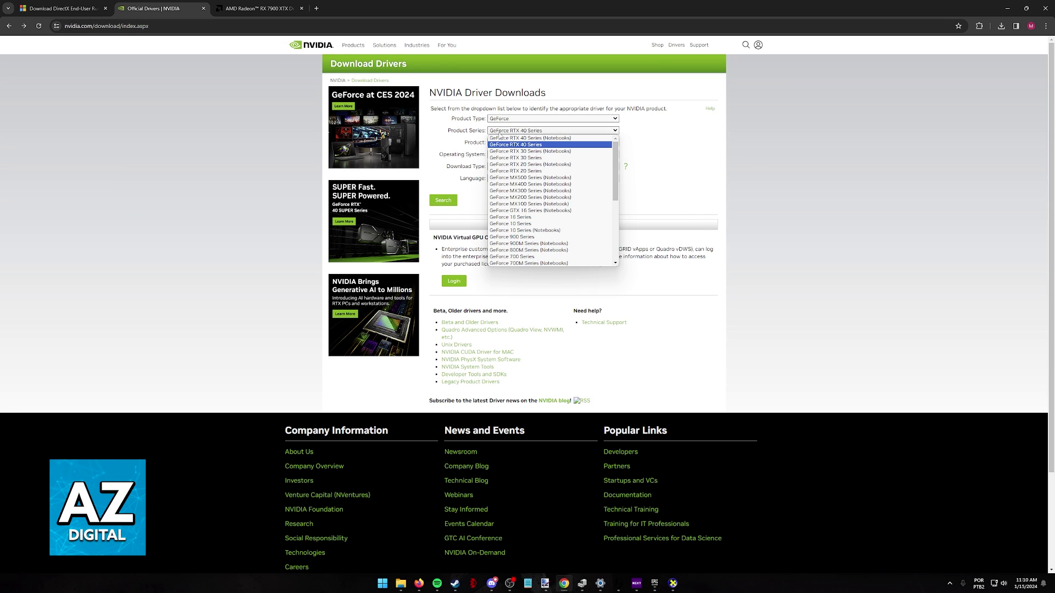
left_click(518, 145)
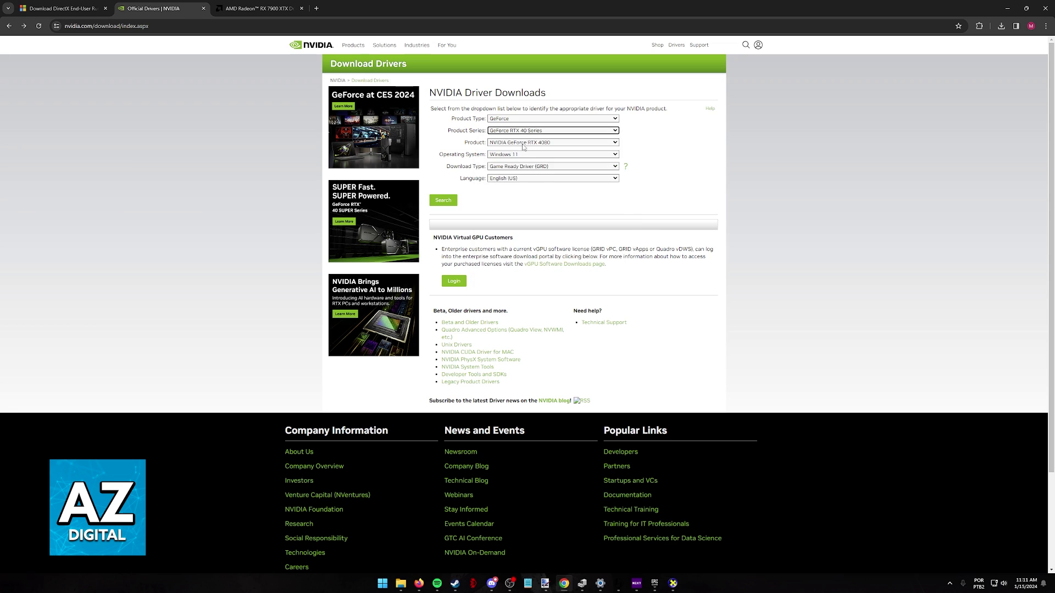
left_click(524, 143)
left_click(524, 163)
left_click(447, 204)
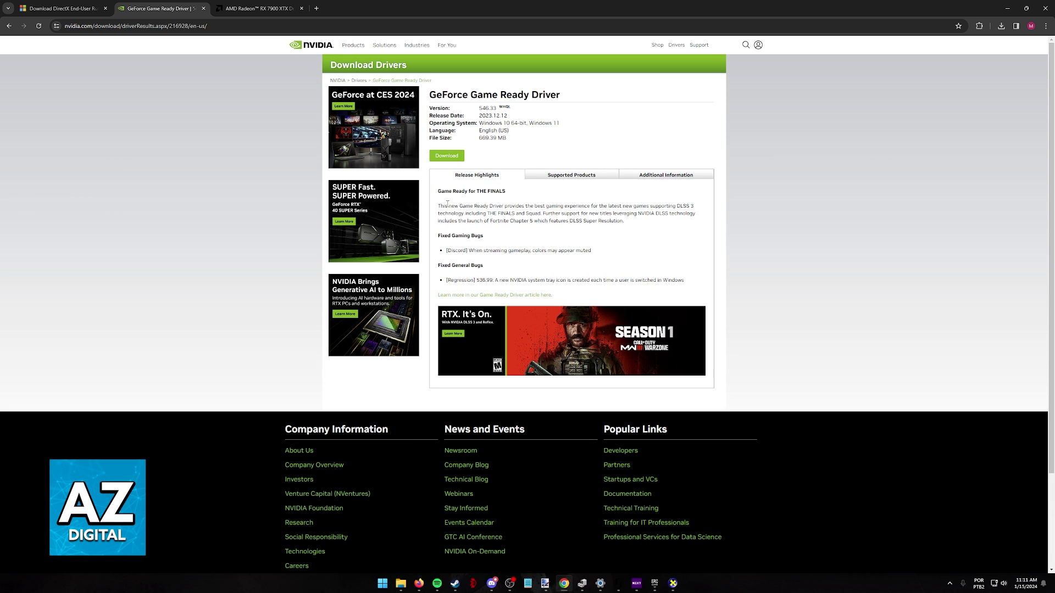